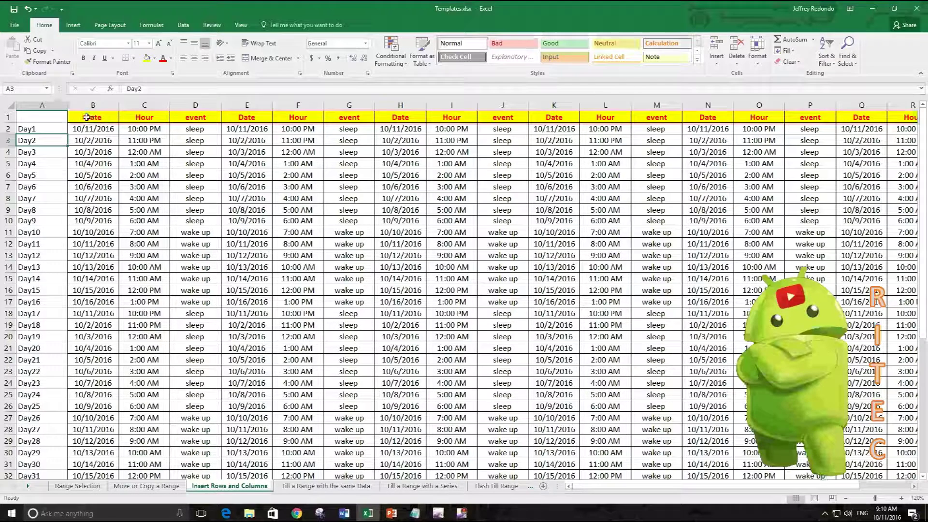
Select the Date/Hour/event header row 1 and apply Freeze Top Row from Freeze Panes.
{"action": "left_click", "coordinate": [109, 119]}
{"action": "left_click_drag", "start_coordinate": [108, 119], "coordinate": [661, 117]}
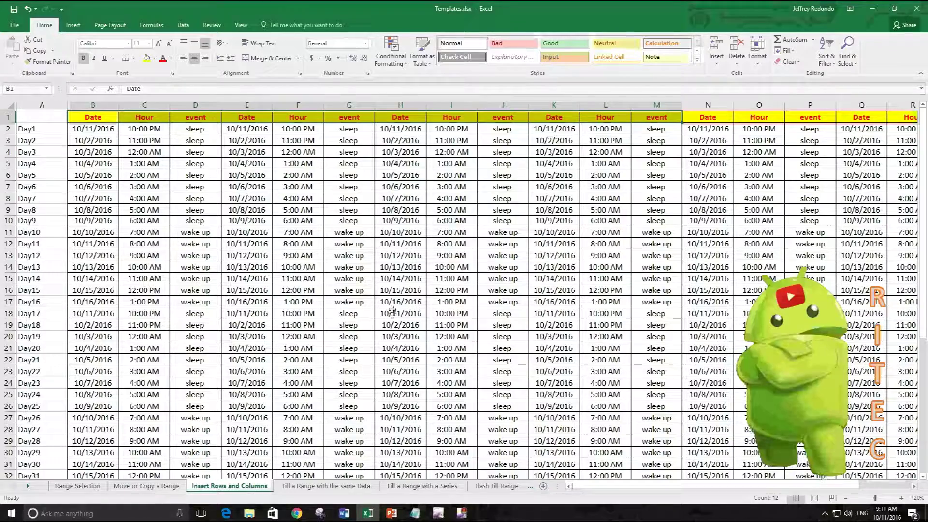
{"action": "left_click", "coordinate": [164, 186]}
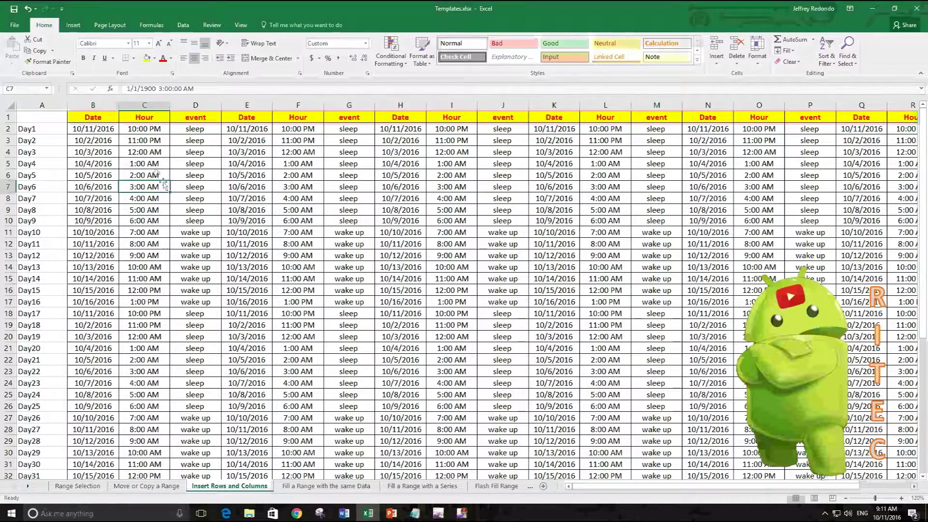
{"action": "left_click", "coordinate": [7, 117]}
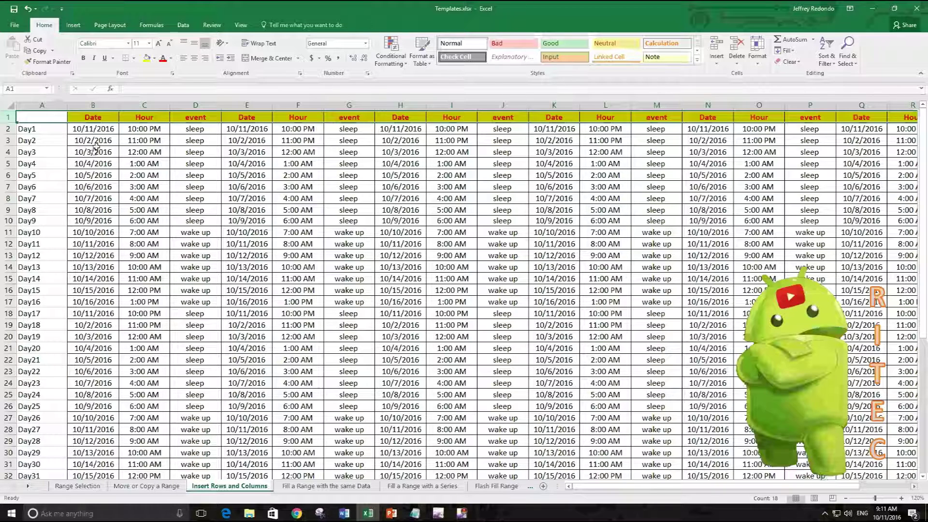
{"action": "left_click", "coordinate": [241, 26]}
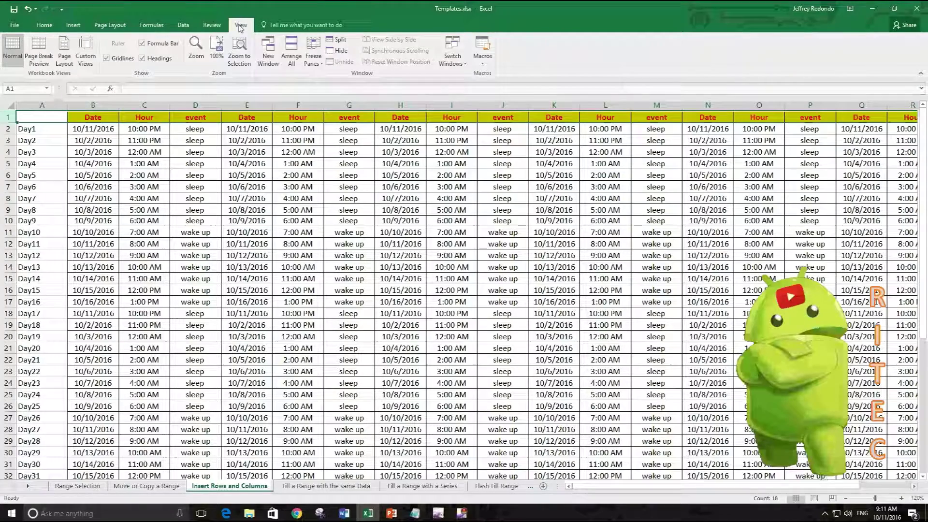
{"action": "left_click", "coordinate": [323, 67]}
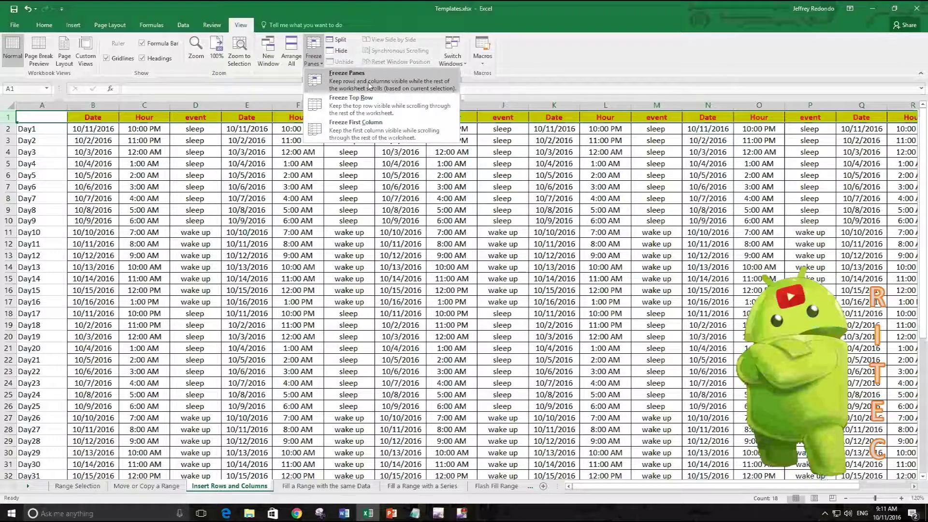
{"action": "left_click", "coordinate": [383, 112]}
Scroll through the schedule down to Day48 to confirm the header row stays visible.
{"action": "left_click", "coordinate": [226, 162]}
{"action": "scroll", "coordinate": [226, 158], "scroll_direction": "down", "scroll_amount": 3}
{"action": "scroll", "coordinate": [227, 159], "scroll_direction": "down", "scroll_amount": 10}
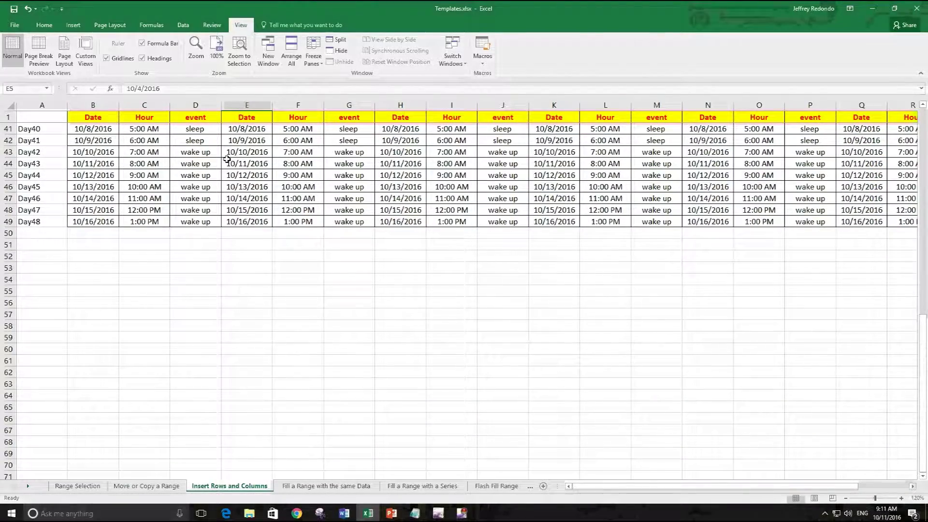
{"action": "scroll", "coordinate": [227, 158], "scroll_direction": "down", "scroll_amount": 2}
{"action": "scroll", "coordinate": [227, 159], "scroll_direction": "down", "scroll_amount": 8}
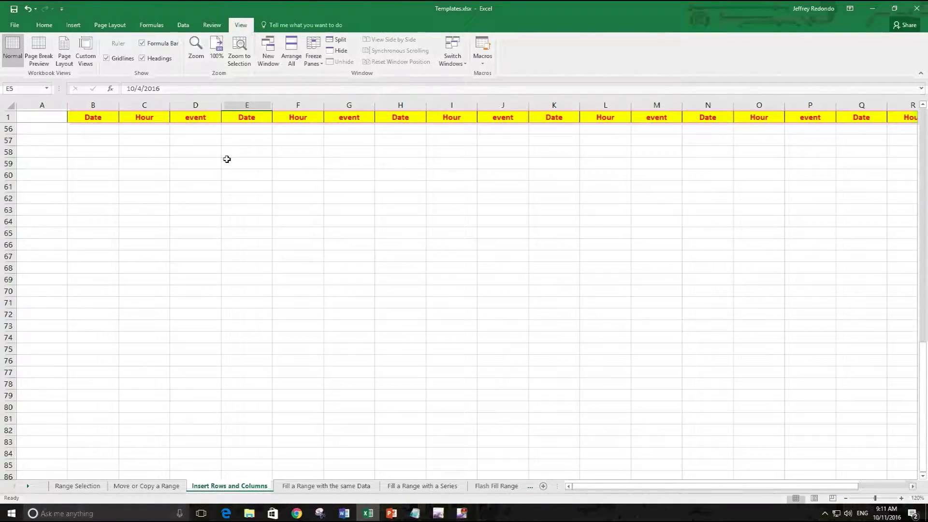
{"action": "scroll", "coordinate": [227, 159], "scroll_direction": "up", "scroll_amount": 20}
{"action": "scroll", "coordinate": [227, 159], "scroll_direction": "down", "scroll_amount": 20}
{"action": "scroll", "coordinate": [226, 159], "scroll_direction": "down", "scroll_amount": 14}
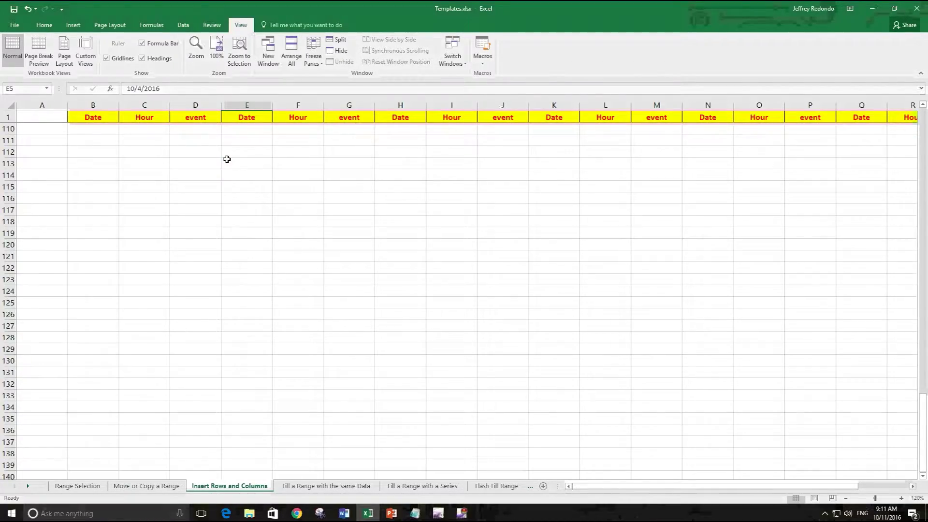
{"action": "scroll", "coordinate": [227, 159], "scroll_direction": "up", "scroll_amount": 15}
{"action": "scroll", "coordinate": [227, 159], "scroll_direction": "up", "scroll_amount": 20}
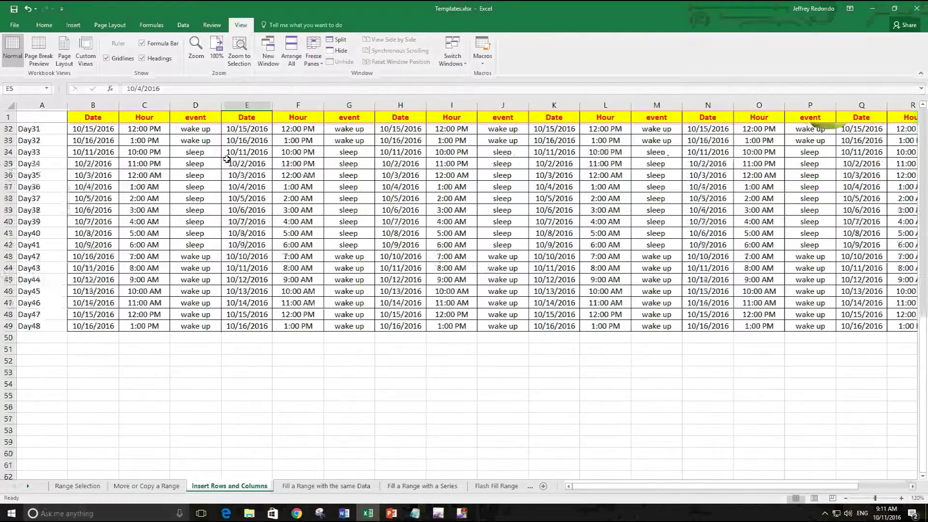
{"action": "scroll", "coordinate": [226, 159], "scroll_direction": "down", "scroll_amount": 7}
{"action": "scroll", "coordinate": [227, 159], "scroll_direction": "down", "scroll_amount": 10}
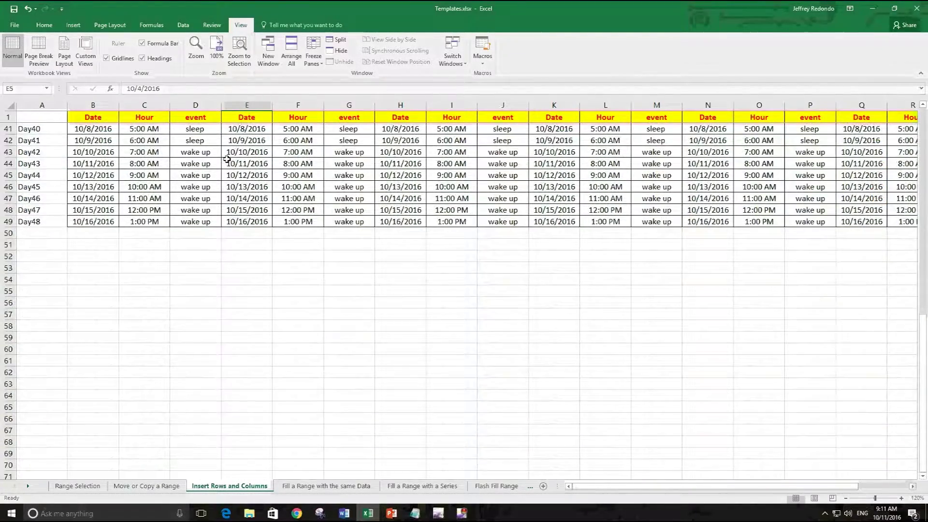
{"action": "scroll", "coordinate": [227, 159], "scroll_direction": "up", "scroll_amount": 17}
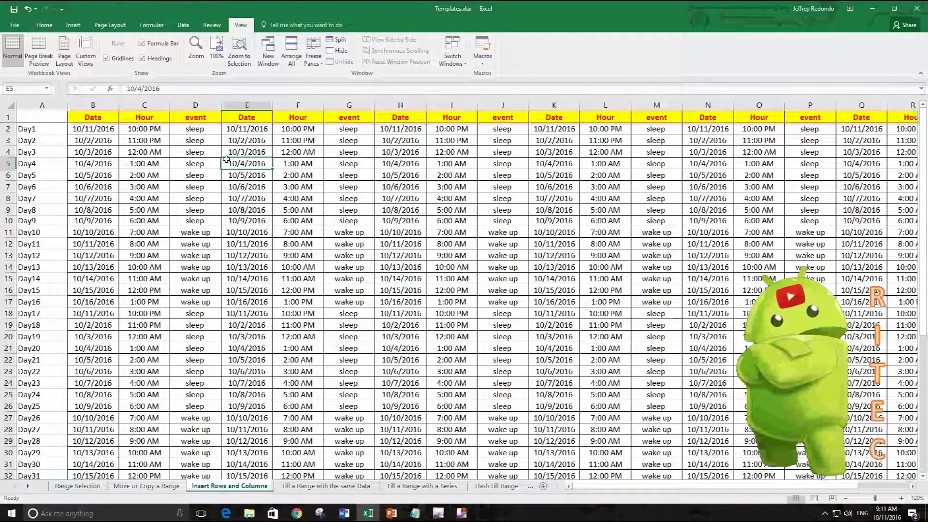
{"action": "scroll", "coordinate": [227, 159], "scroll_direction": "down", "scroll_amount": 11}
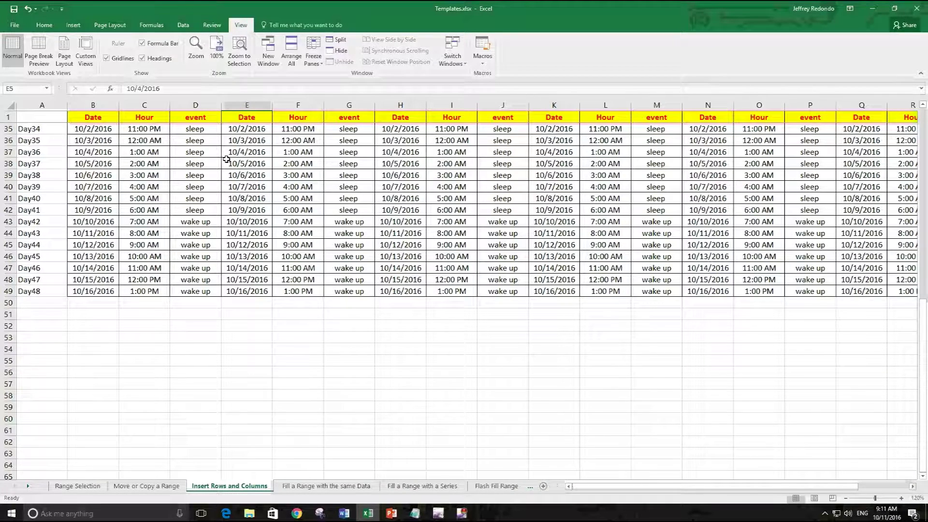
{"action": "scroll", "coordinate": [226, 159], "scroll_direction": "down", "scroll_amount": 2}
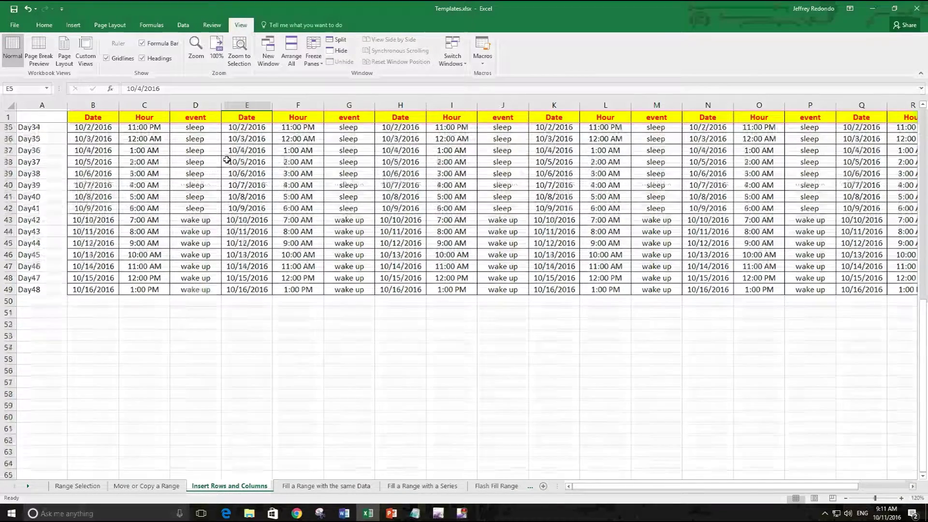
{"action": "scroll", "coordinate": [226, 159], "scroll_direction": "down", "scroll_amount": 4}
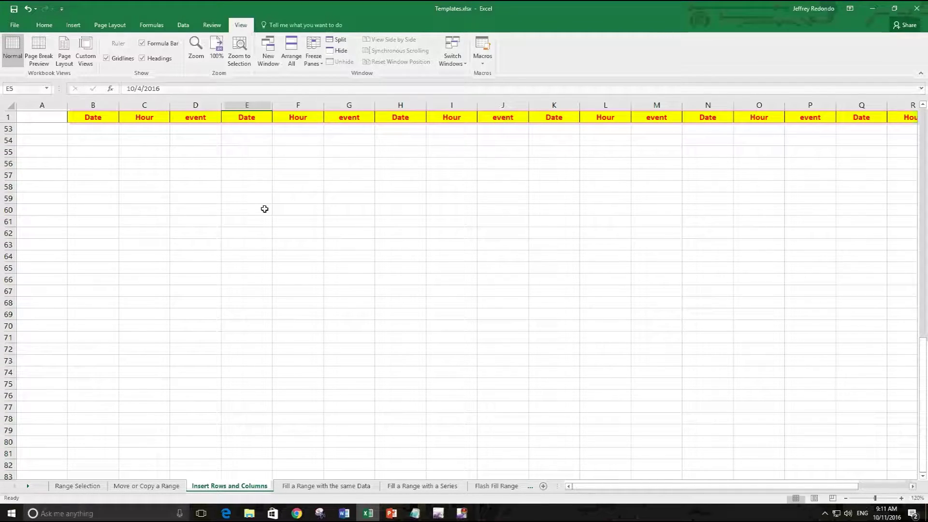
{"action": "scroll", "coordinate": [265, 209], "scroll_direction": "up", "scroll_amount": 4}
{"action": "scroll", "coordinate": [264, 209], "scroll_direction": "down", "scroll_amount": 4}
{"action": "scroll", "coordinate": [265, 209], "scroll_direction": "up", "scroll_amount": 4}
{"action": "left_click", "coordinate": [251, 254]}
Select row 1 and choose Unfreeze Panes to release the frozen header.
{"action": "scroll", "coordinate": [232, 203], "scroll_direction": "up", "scroll_amount": 13}
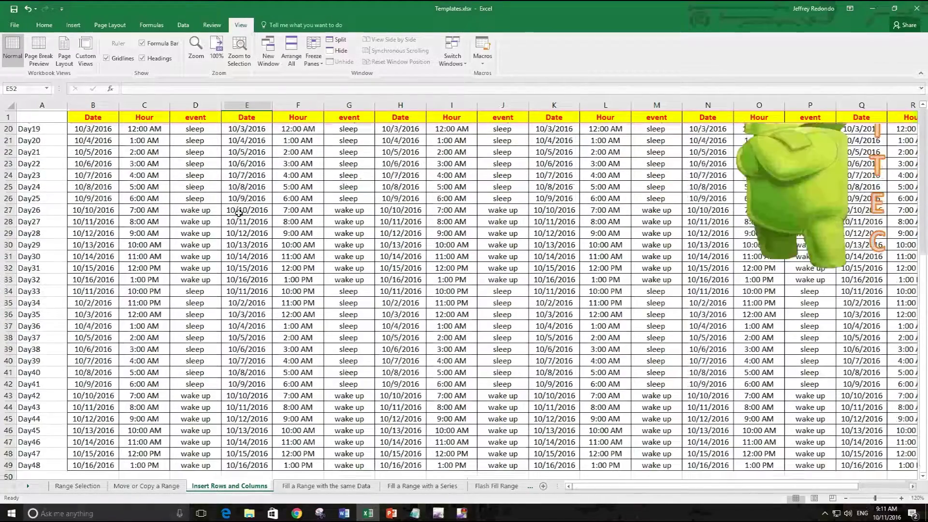
{"action": "left_click", "coordinate": [6, 117]}
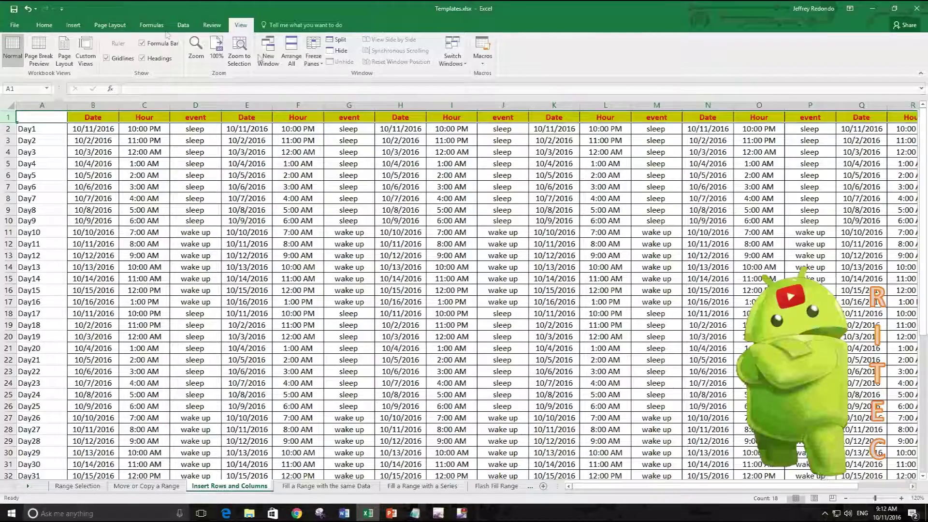
{"action": "left_click", "coordinate": [313, 54]}
{"action": "left_click", "coordinate": [321, 83]}
Scroll the sheet to confirm the header row now scrolls away with the data.
{"action": "scroll", "coordinate": [277, 193], "scroll_direction": "down", "scroll_amount": 19}
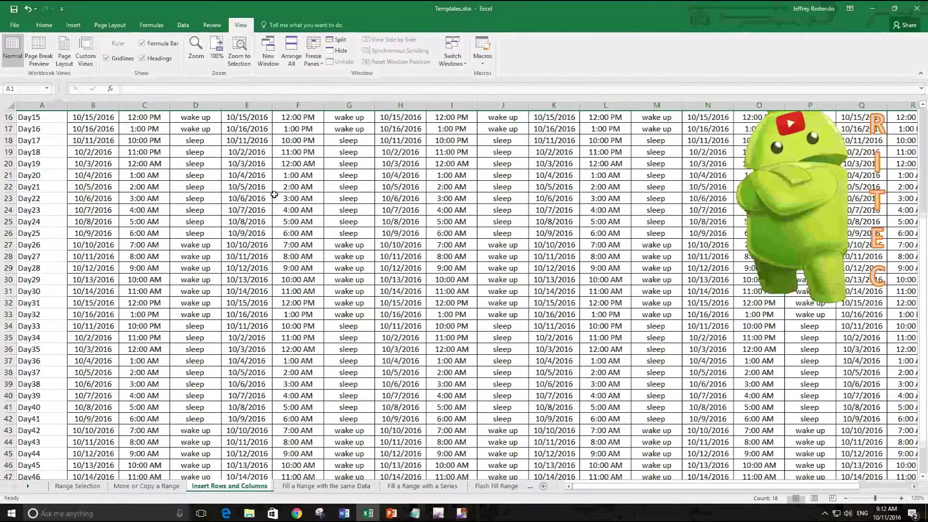
{"action": "scroll", "coordinate": [278, 194], "scroll_direction": "down", "scroll_amount": 5}
{"action": "scroll", "coordinate": [277, 194], "scroll_direction": "up", "scroll_amount": 7}
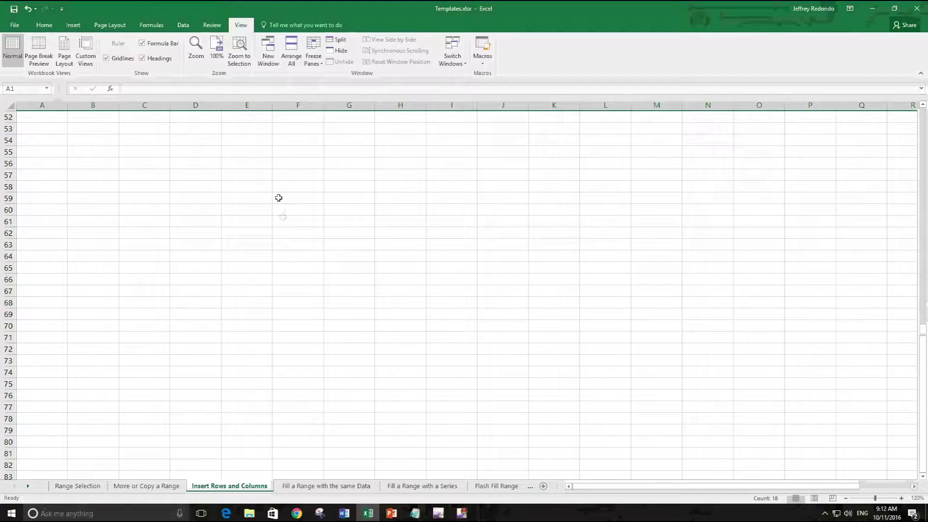
{"action": "scroll", "coordinate": [294, 230], "scroll_direction": "up", "scroll_amount": 2}
{"action": "left_click", "coordinate": [294, 230]}
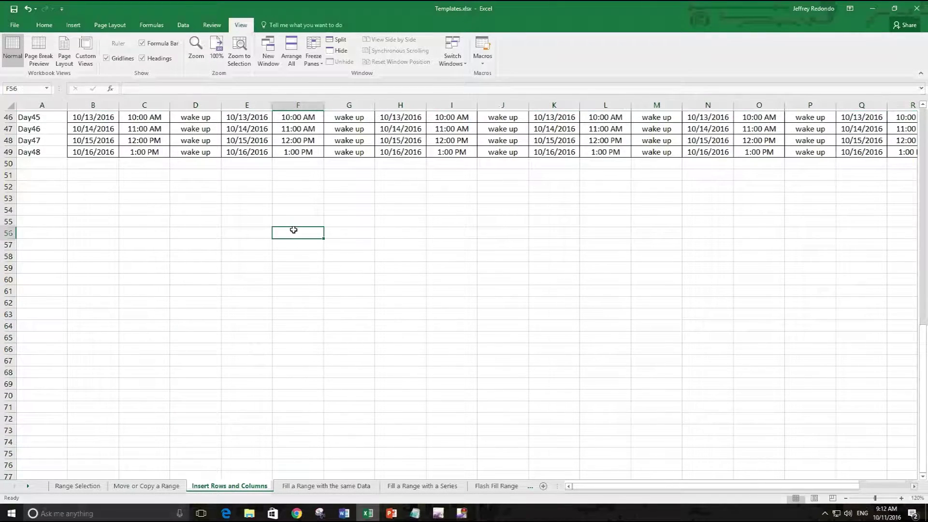
{"action": "scroll", "coordinate": [293, 230], "scroll_direction": "down", "scroll_amount": 2}
{"action": "scroll", "coordinate": [293, 230], "scroll_direction": "up", "scroll_amount": 2}
{"action": "left_click", "coordinate": [294, 218]}
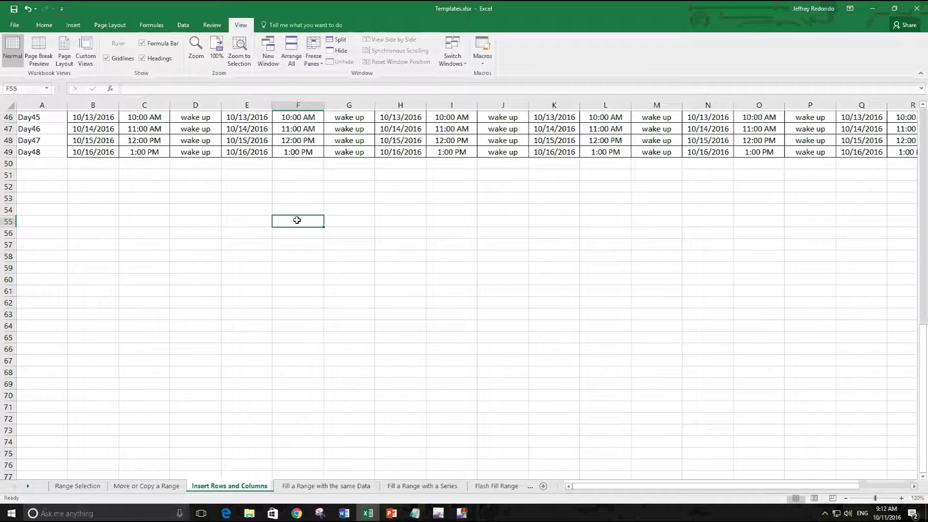
{"action": "scroll", "coordinate": [297, 220], "scroll_direction": "down", "scroll_amount": 2}
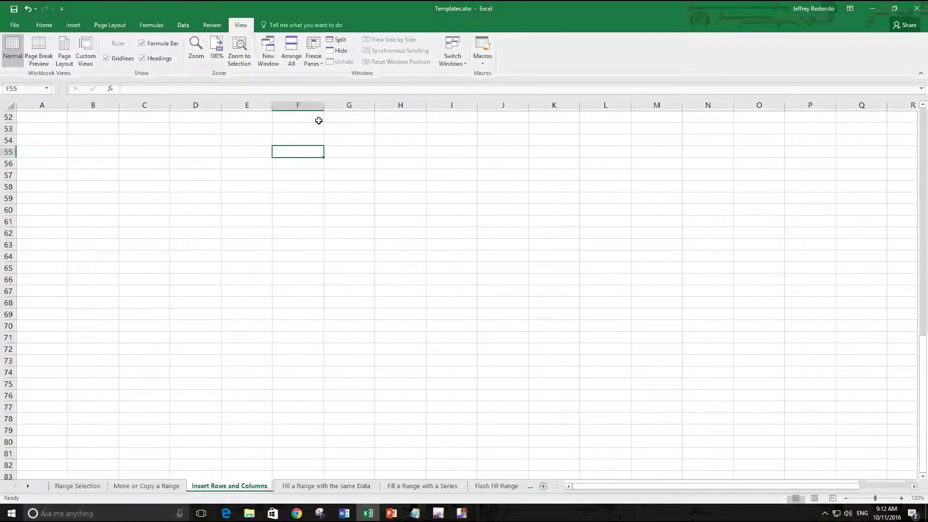
{"action": "scroll", "coordinate": [282, 148], "scroll_direction": "up", "scroll_amount": 8}
{"action": "scroll", "coordinate": [282, 148], "scroll_direction": "up", "scroll_amount": 9}
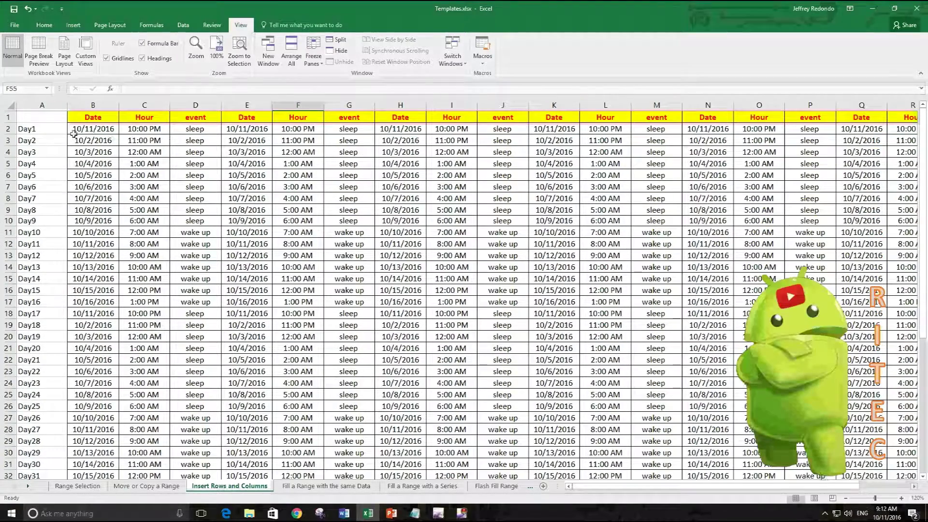
{"action": "left_click", "coordinate": [7, 125]}
{"action": "left_click", "coordinate": [7, 116]}
{"action": "left_click", "coordinate": [313, 56]}
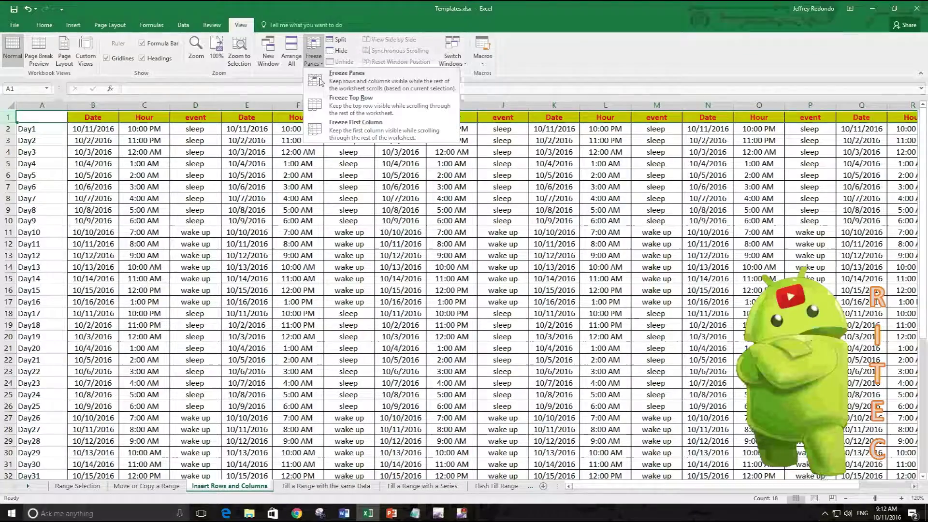
{"action": "left_click", "coordinate": [334, 85]}
{"action": "scroll", "coordinate": [299, 173], "scroll_direction": "down", "scroll_amount": 20}
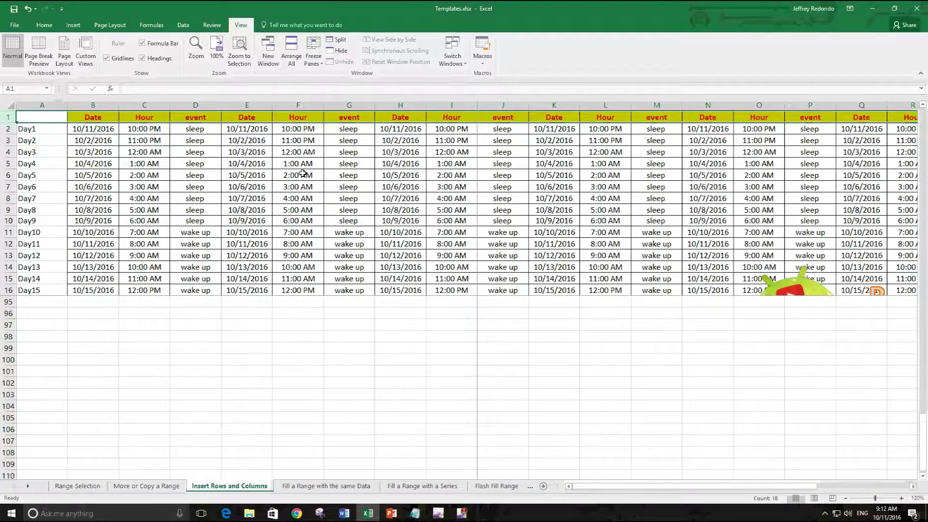
{"action": "left_click", "coordinate": [299, 193]}
{"action": "scroll", "coordinate": [304, 198], "scroll_direction": "down", "scroll_amount": 8}
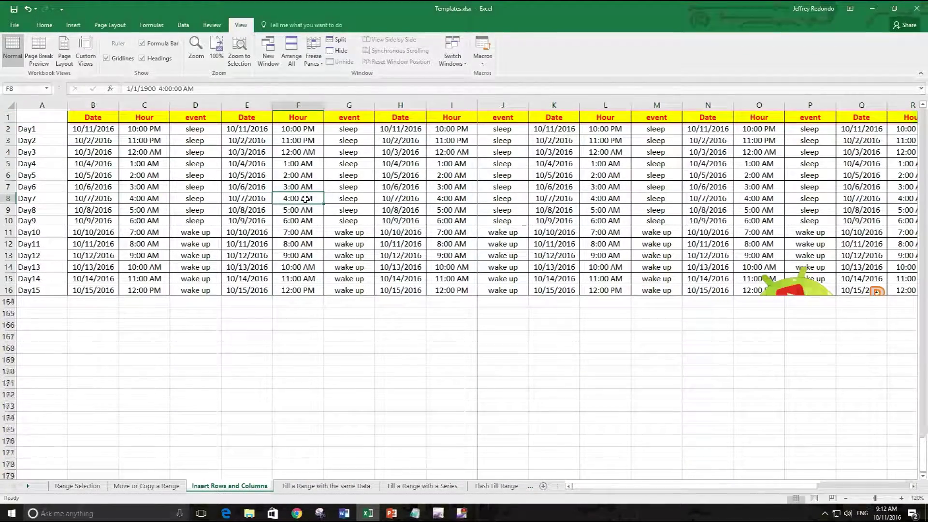
{"action": "scroll", "coordinate": [306, 199], "scroll_direction": "up", "scroll_amount": 20}
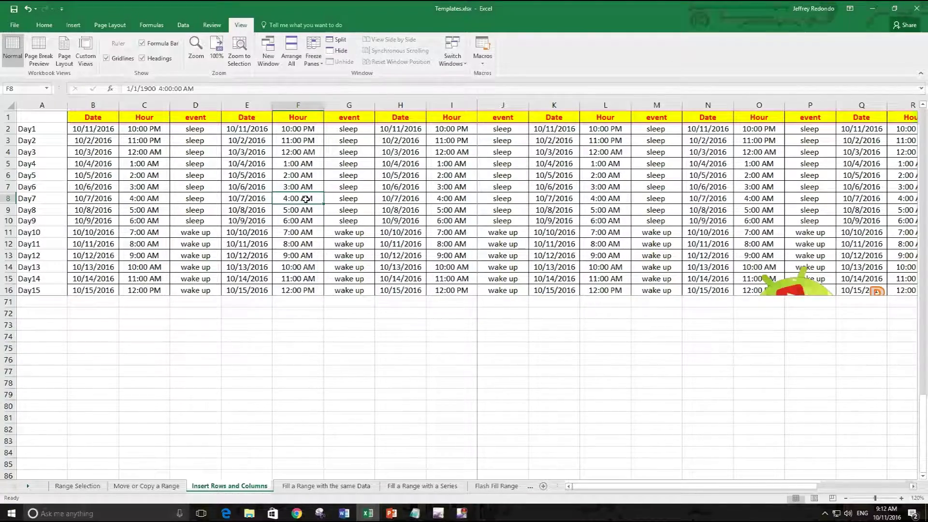
{"action": "scroll", "coordinate": [286, 175], "scroll_direction": "up", "scroll_amount": 3}
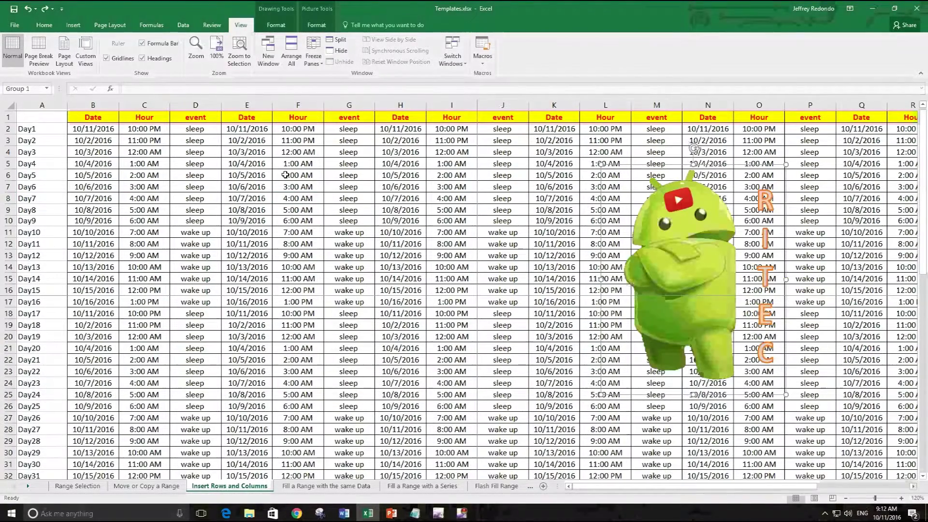
{"action": "left_click", "coordinate": [278, 116]}
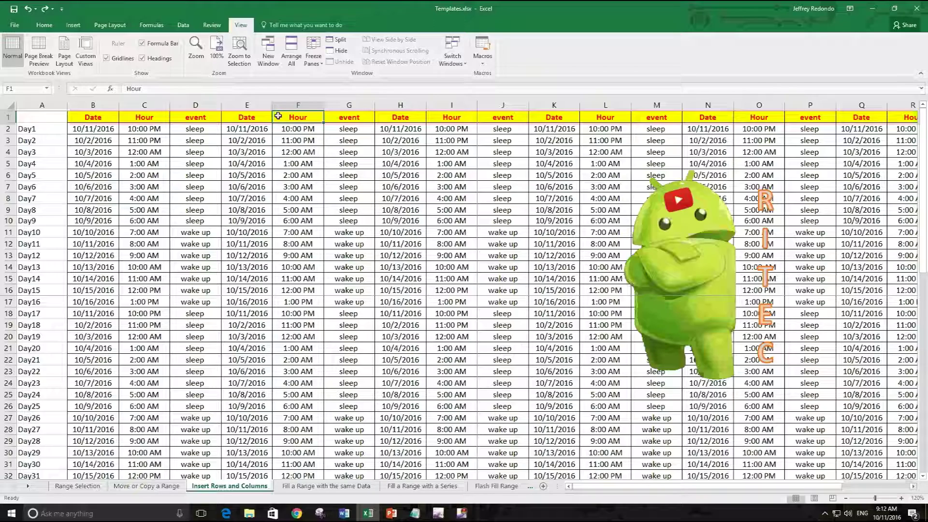
{"action": "left_click", "coordinate": [48, 105]}
Apply Freeze First Column to lock the Day labels, then scroll right and left to test.
{"action": "left_click", "coordinate": [313, 57]}
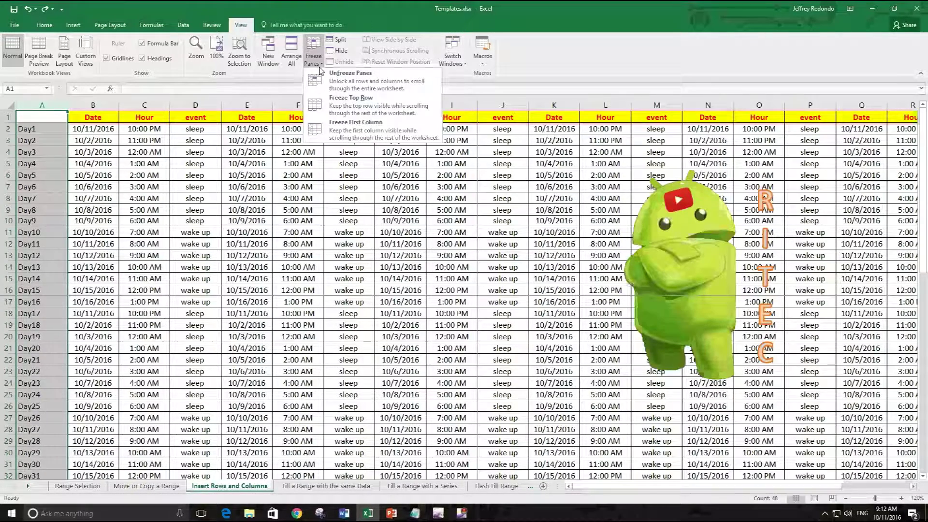
{"action": "left_click", "coordinate": [354, 138]}
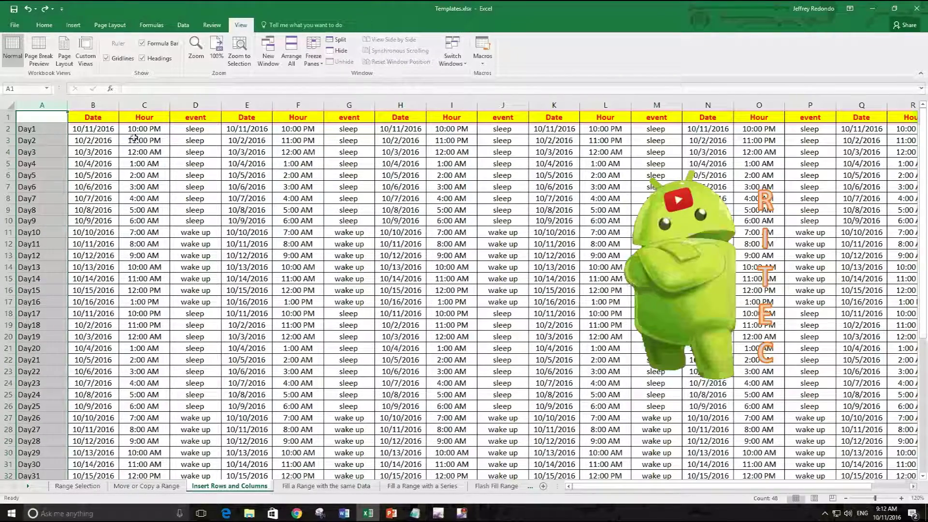
{"action": "left_click_drag", "start_coordinate": [610, 486], "coordinate": [684, 480]}
{"action": "left_click_drag", "start_coordinate": [917, 489], "coordinate": [915, 488]}
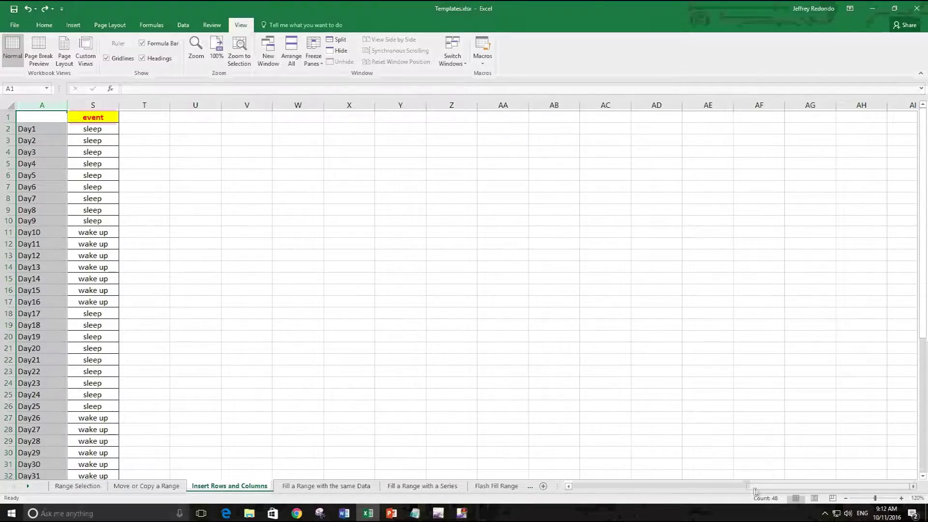
{"action": "left_click_drag", "start_coordinate": [769, 487], "coordinate": [571, 489]}
{"action": "left_click", "coordinate": [73, 176]}
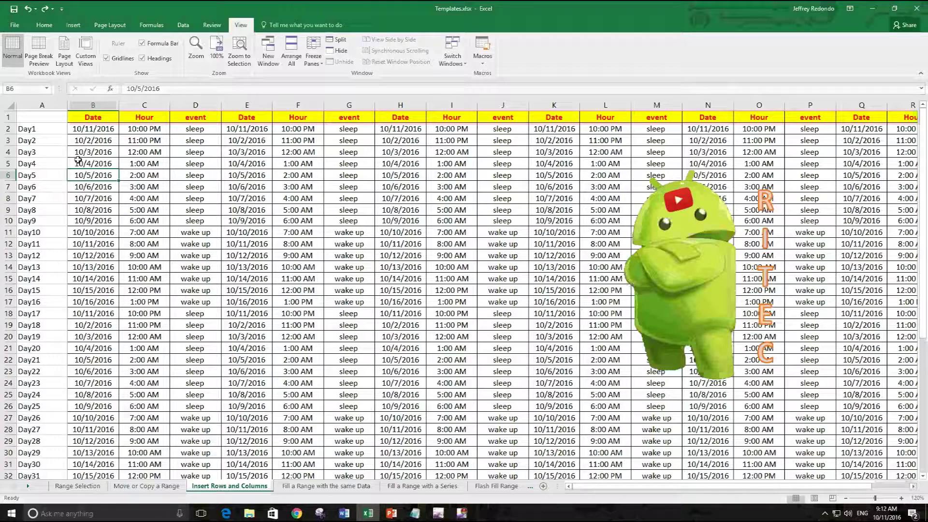
Choose Unfreeze Panes to remove all frozen rows and columns.
{"action": "left_click", "coordinate": [133, 153]}
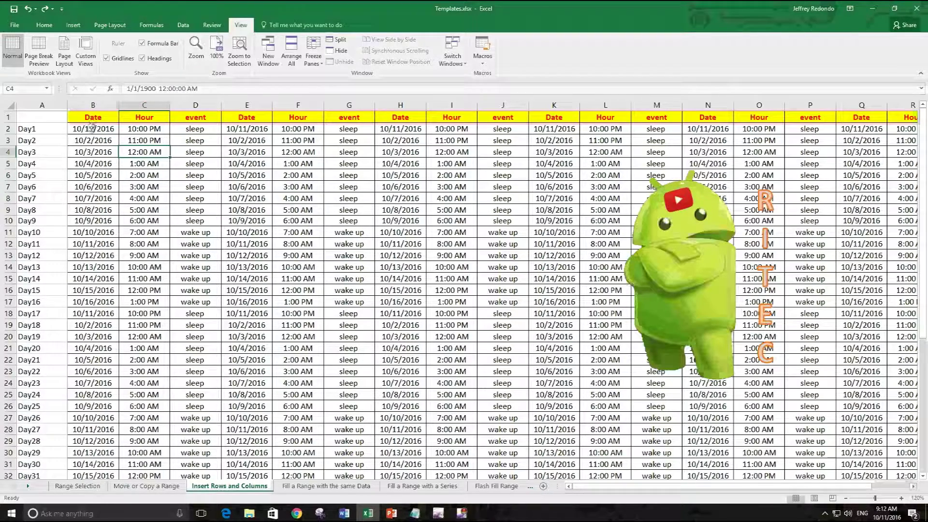
{"action": "left_click", "coordinate": [63, 116]}
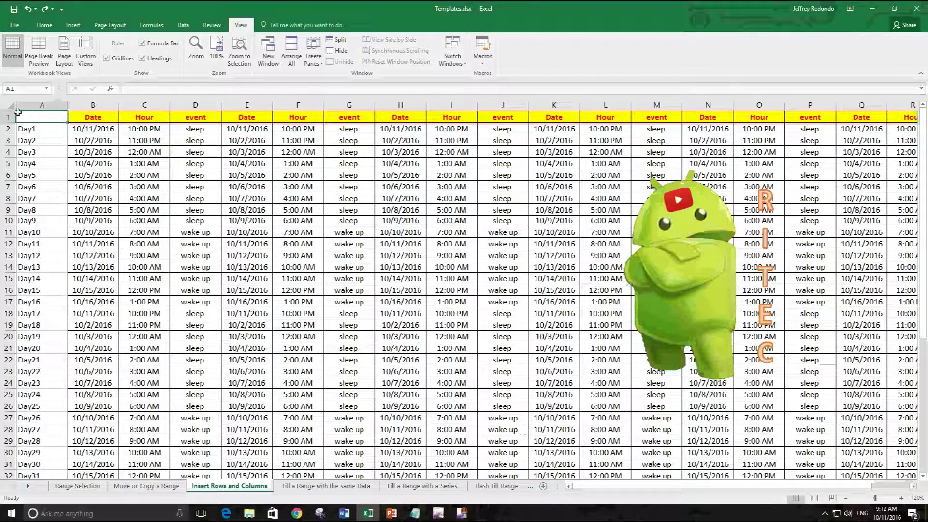
{"action": "left_click", "coordinate": [319, 68]}
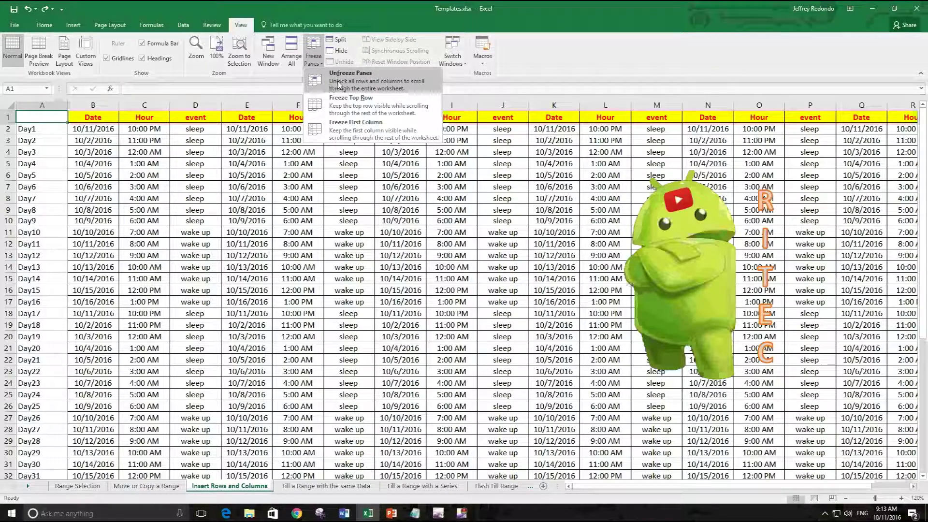
{"action": "left_click", "coordinate": [330, 87]}
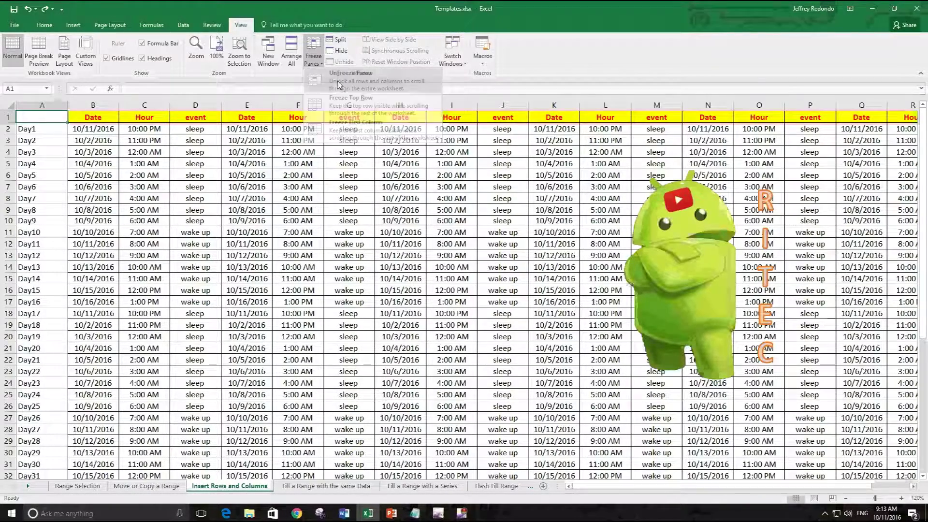
Undo the extra data in columns N–Q and select cell B2.
{"action": "left_click", "coordinate": [104, 120]}
{"action": "key", "text": "ctrl+z"}
{"action": "scroll", "coordinate": [145, 175], "scroll_direction": "down", "scroll_amount": 10}
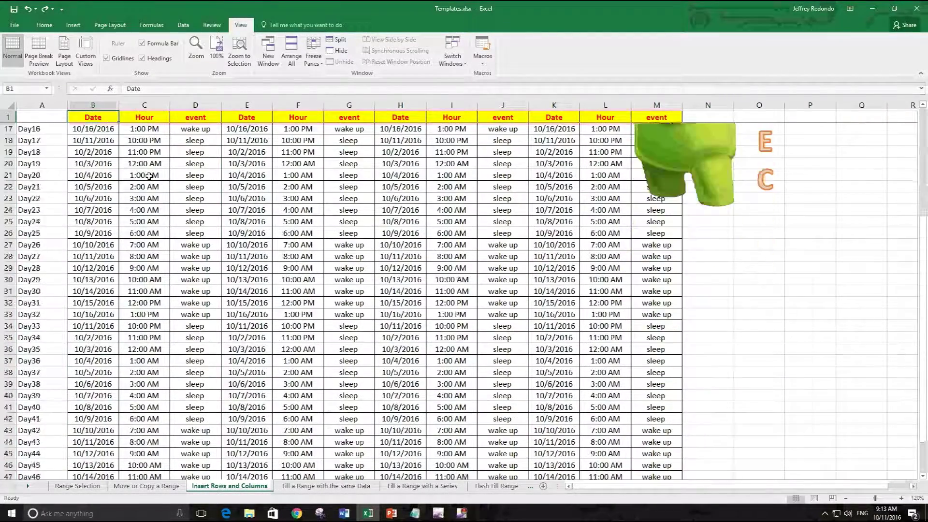
{"action": "scroll", "coordinate": [145, 175], "scroll_direction": "up", "scroll_amount": 10}
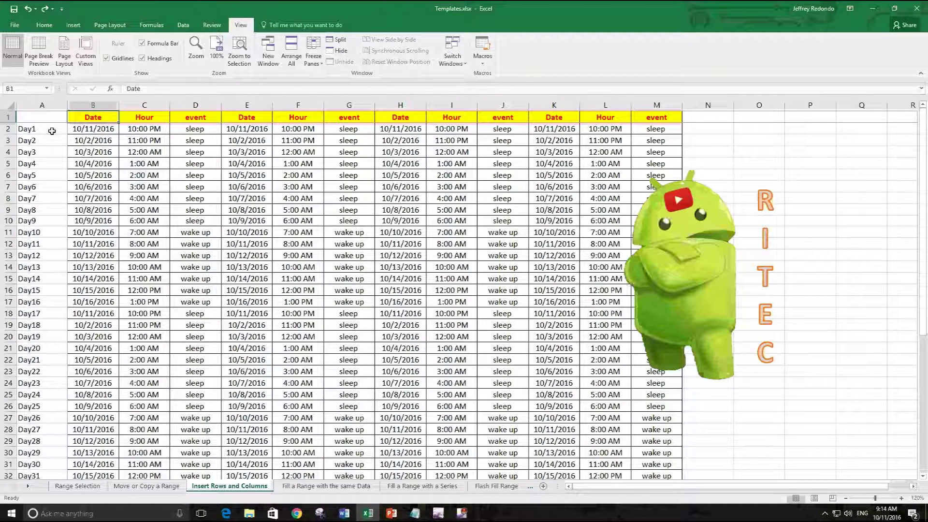
{"action": "left_click", "coordinate": [73, 130]}
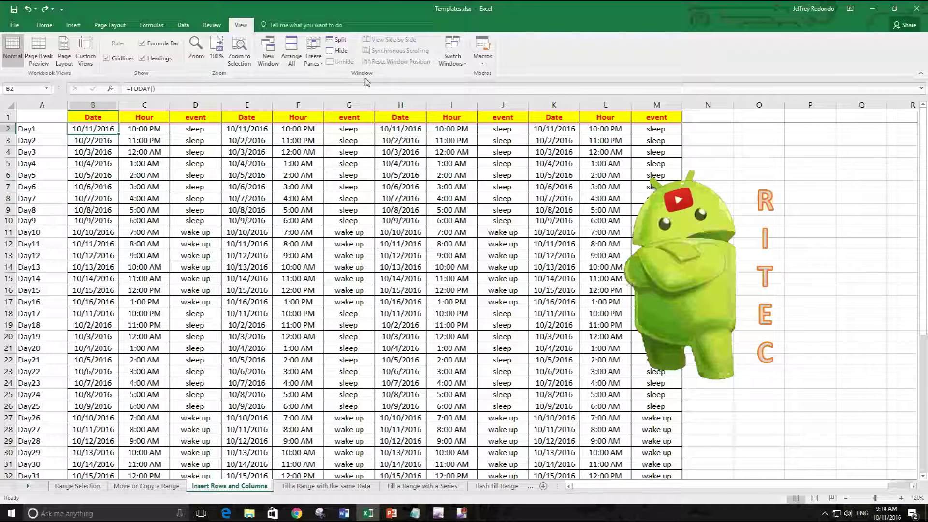
Clear the existing freeze and apply Freeze Panes at B2 to lock row 1 and column A.
{"action": "left_click", "coordinate": [313, 50]}
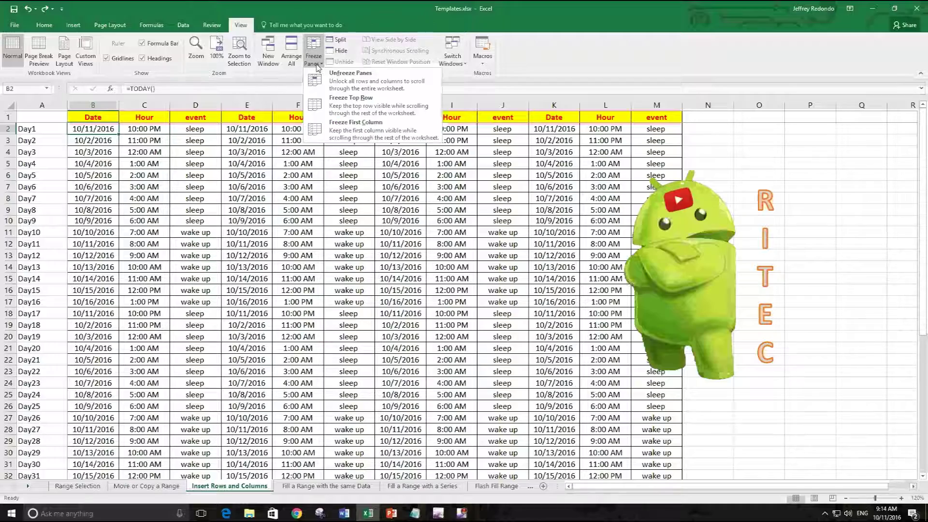
{"action": "left_click", "coordinate": [342, 87]}
{"action": "left_click", "coordinate": [314, 51]}
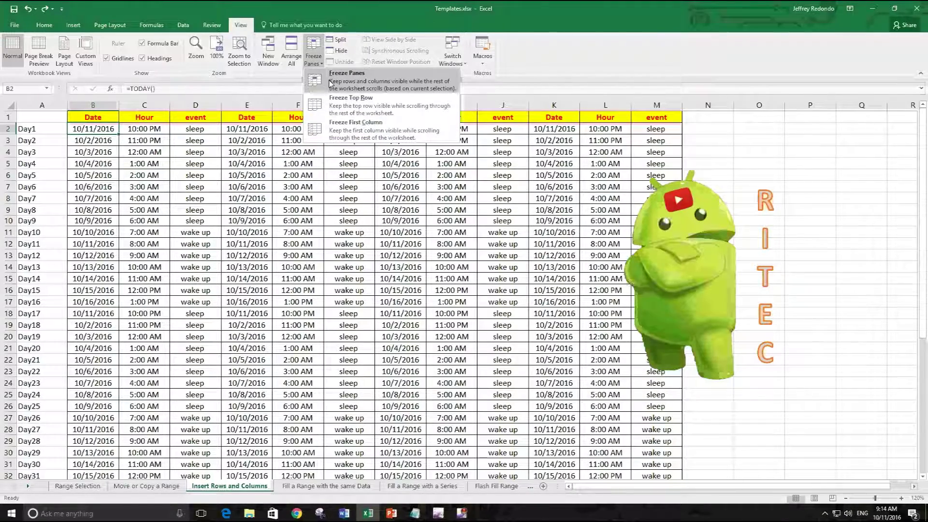
{"action": "left_click", "coordinate": [336, 87]}
Scroll down and sideways to confirm the header row and Day column stay visible.
{"action": "scroll", "coordinate": [253, 200], "scroll_direction": "down", "scroll_amount": 6}
{"action": "scroll", "coordinate": [253, 200], "scroll_direction": "up", "scroll_amount": 6}
{"action": "scroll", "coordinate": [252, 200], "scroll_direction": "down", "scroll_amount": 8}
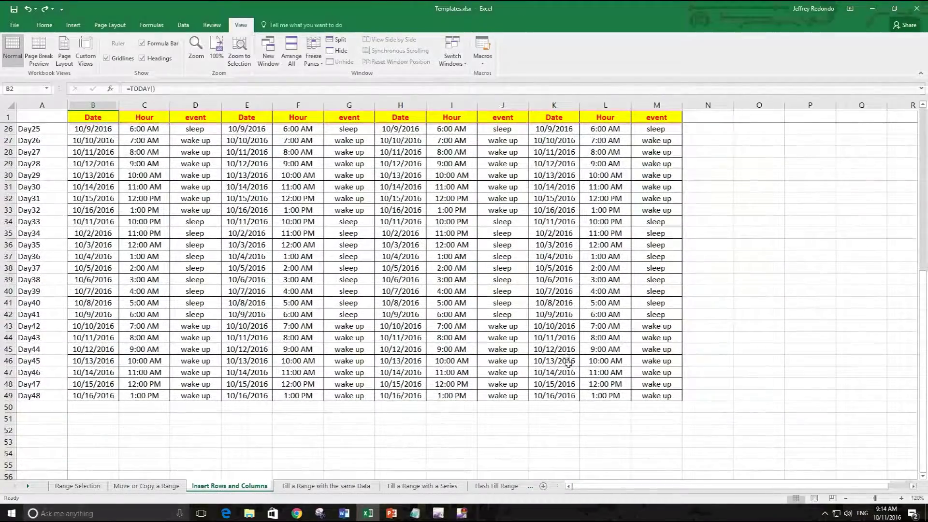
{"action": "left_click_drag", "start_coordinate": [831, 485], "coordinate": [808, 488]}
{"action": "scroll", "coordinate": [160, 255], "scroll_direction": "up", "scroll_amount": 8}
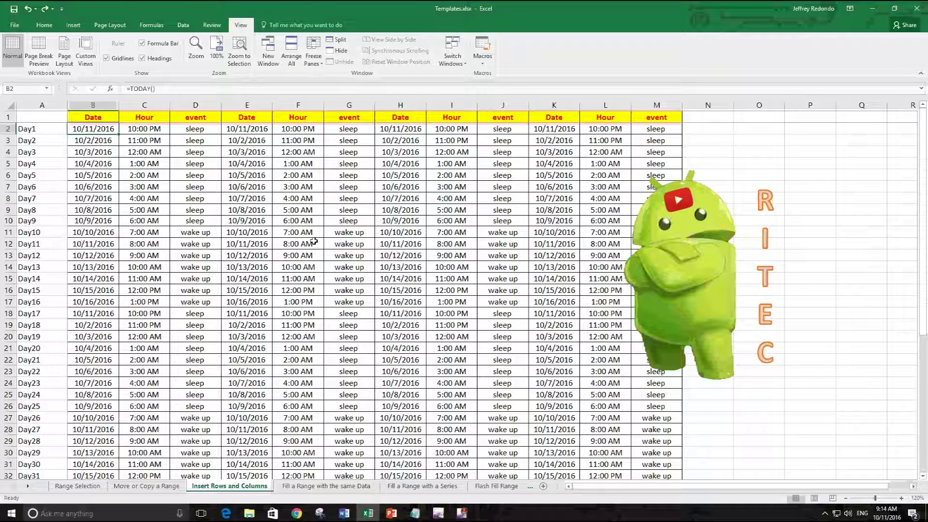
{"action": "left_click", "coordinate": [143, 173]}
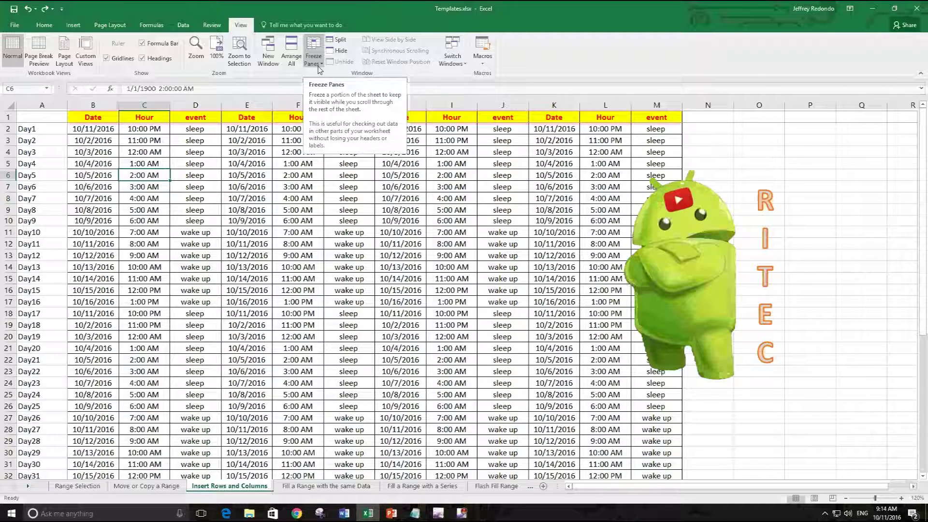
{"action": "left_click", "coordinate": [319, 63]}
{"action": "left_click", "coordinate": [338, 78]}
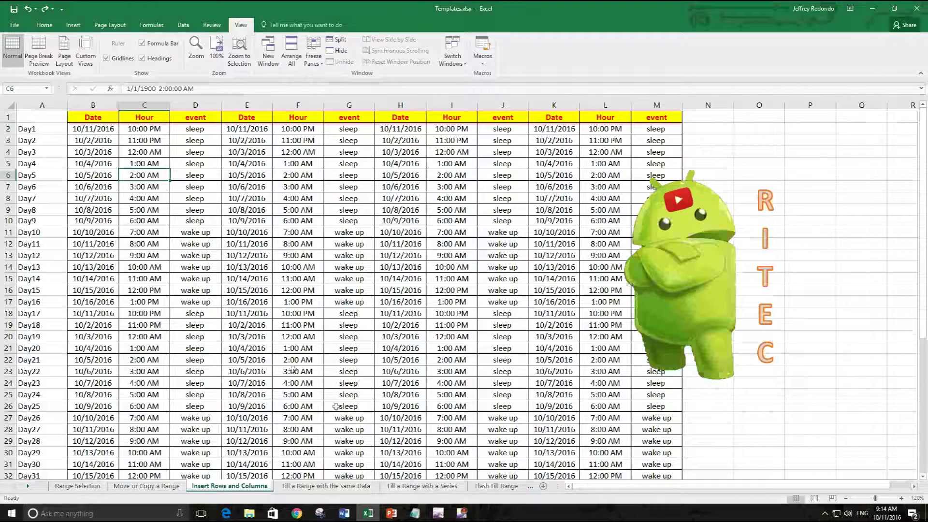
{"action": "left_click", "coordinate": [825, 513]}
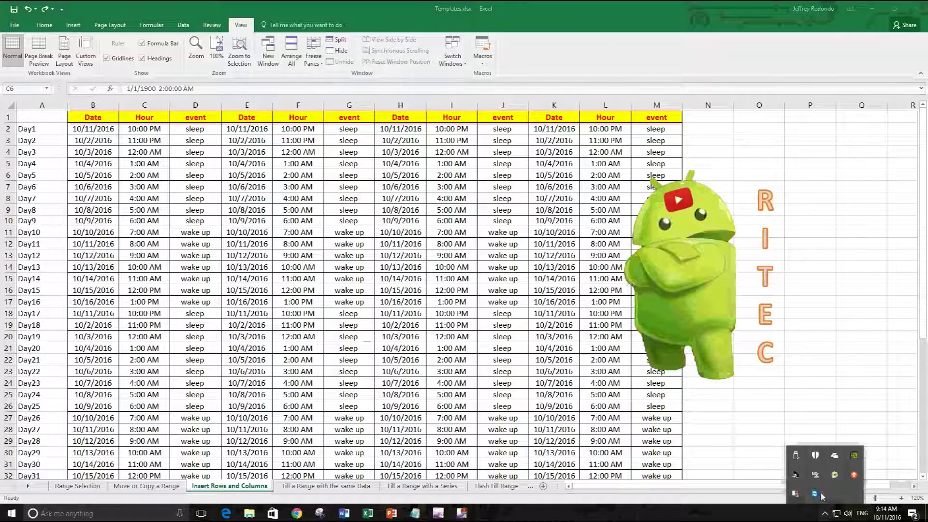